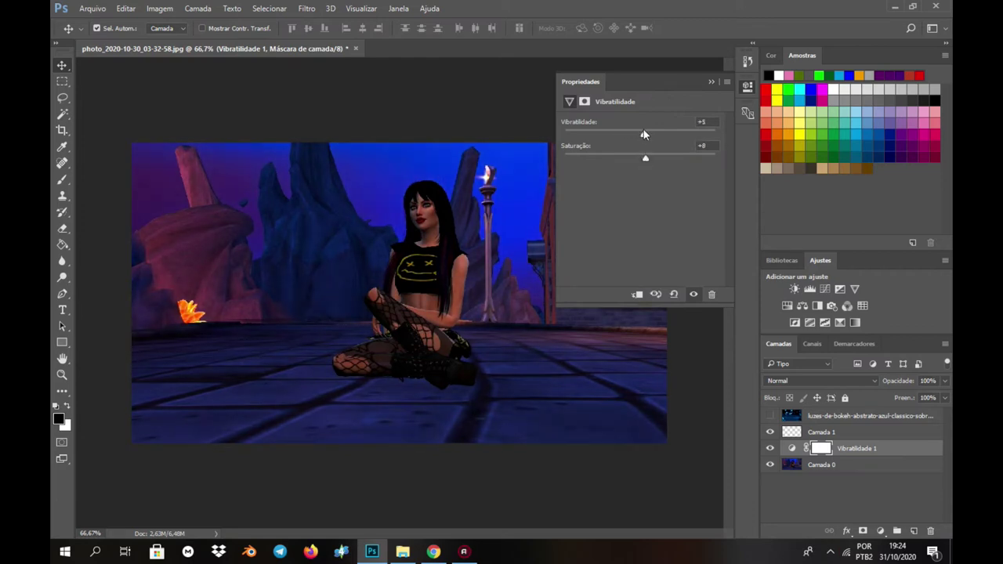
# Merge the Vibratilidade 1 adjustment layer down into Camada 0.
pyautogui.click(710, 82)
pyautogui.press('Delete')
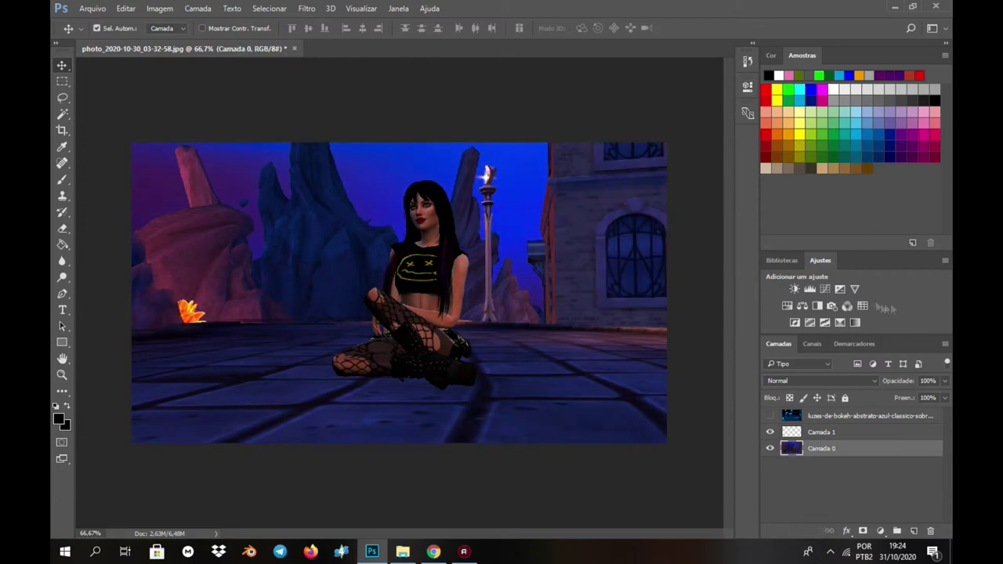
# Add a Channel Mixer adjustment above Camada 0, shift its channel value slightly, and merge it down into Camada 0.
pyautogui.click(847, 305)
pyautogui.moveTo(640, 207)
pyautogui.mouseDown()
pyautogui.moveTo(651, 209)
pyautogui.moveTo(638, 207)
pyautogui.mouseUp()
pyautogui.click(712, 82)
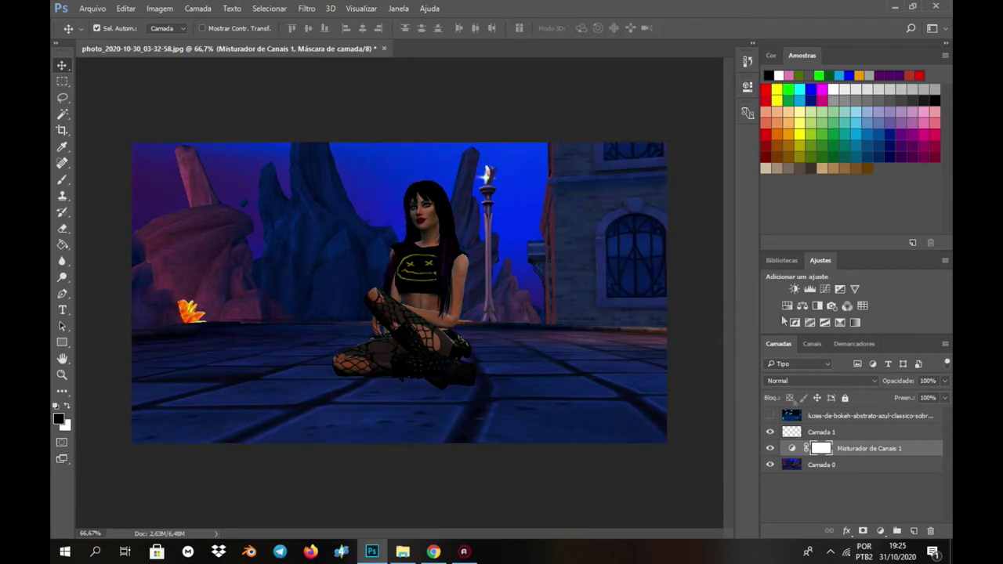
pyautogui.press('Delete')
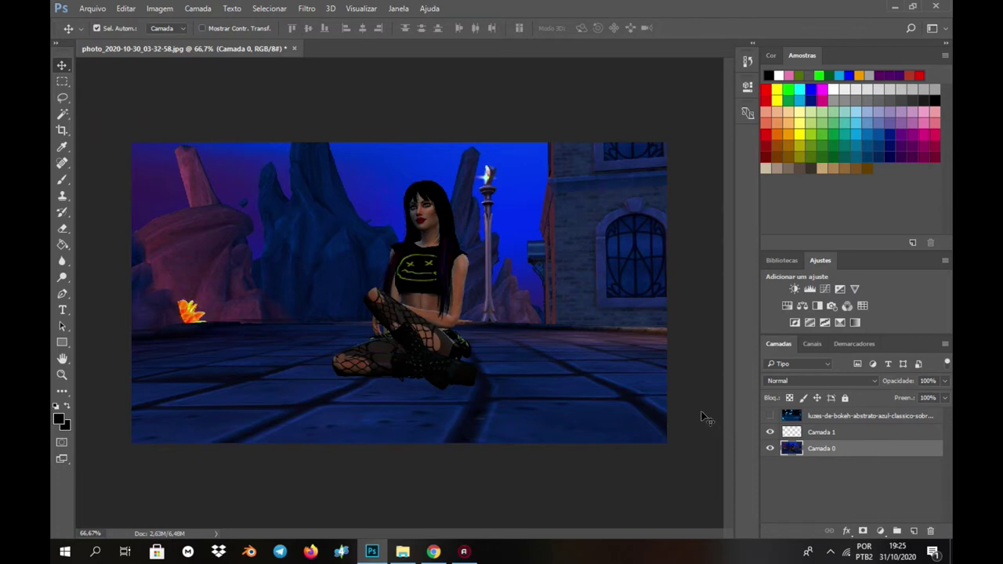
# Sample the color of the character's eye with the Eyedropper.
pyautogui.hotkey('ctrl', '+')
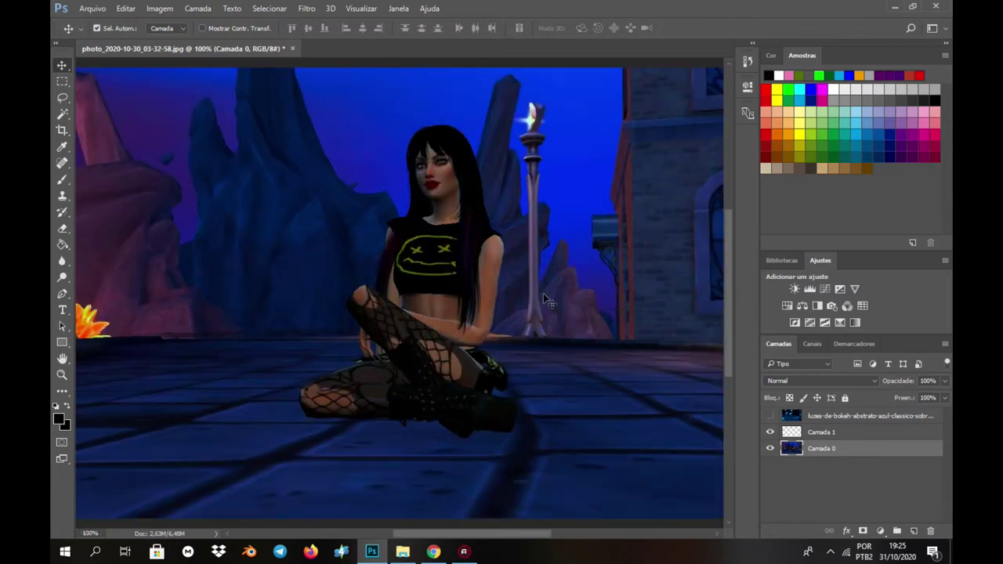
pyautogui.hotkey('ctrl', '+')
pyautogui.moveTo(729, 327); pyautogui.dragTo(732, 288)
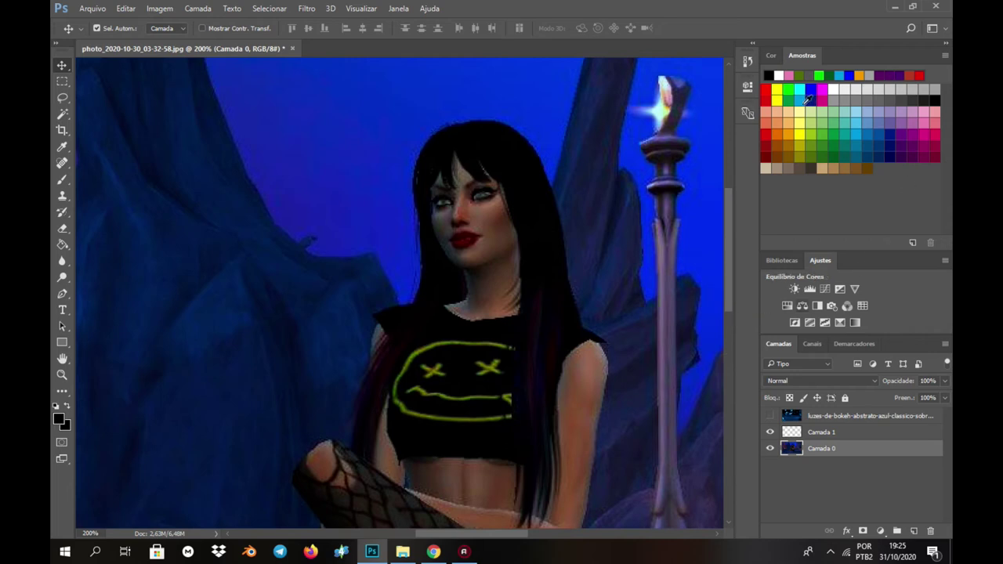
pyautogui.press('b')
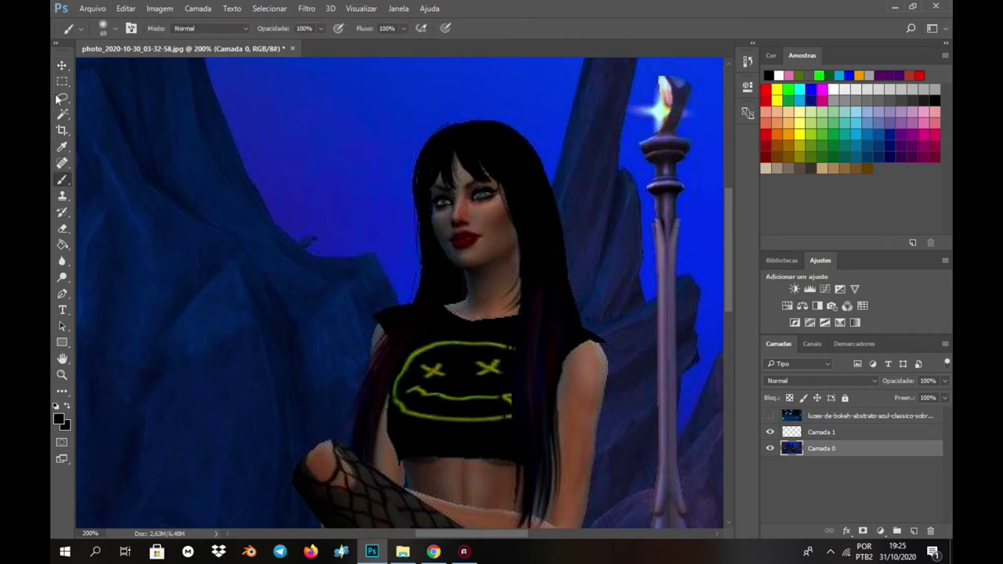
pyautogui.click(62, 146)
pyautogui.click(488, 190)
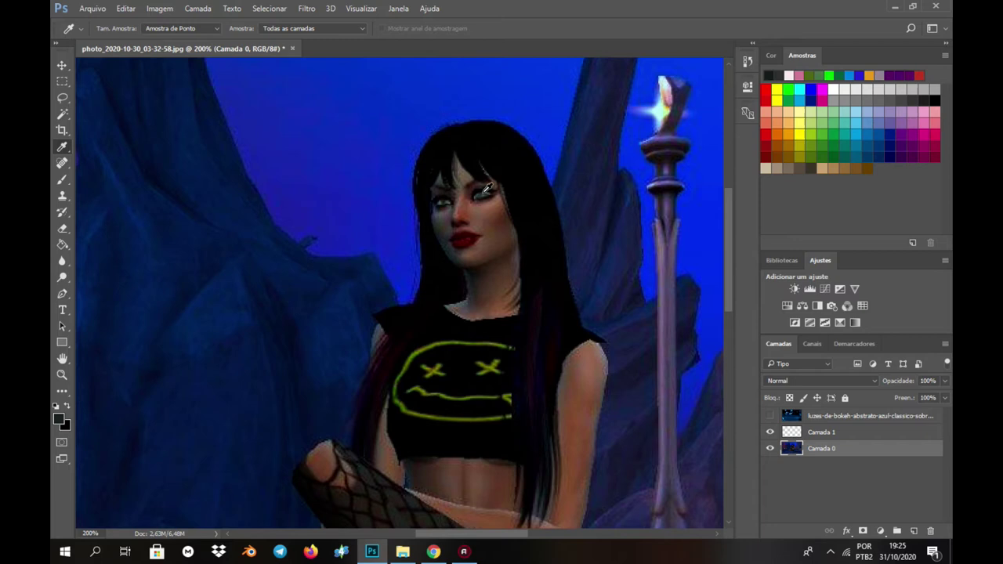
pyautogui.click(487, 190)
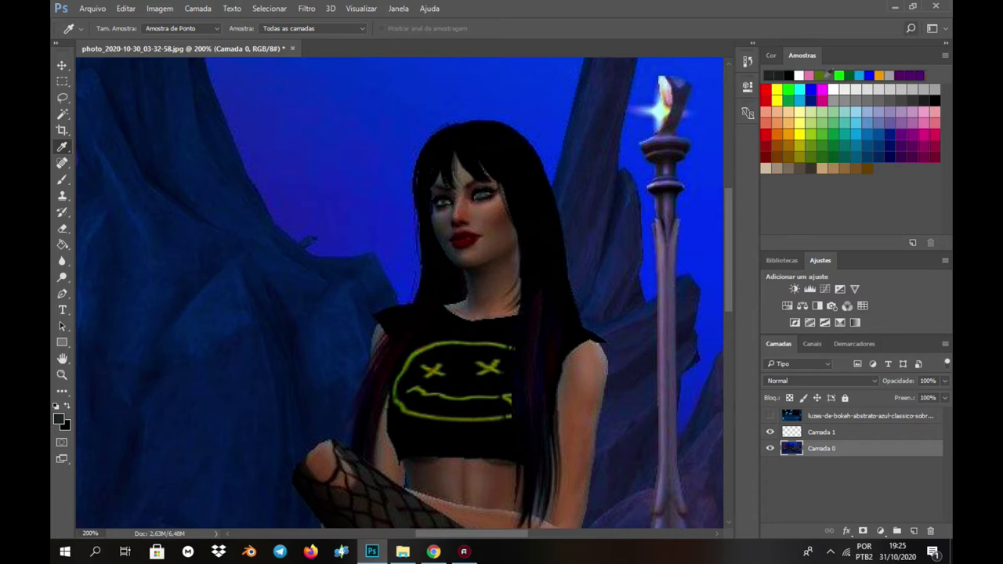
# Set the foreground color to the dark green swatch and reduce the Brush to a small size suited to the eyes.
pyautogui.click(823, 76)
pyautogui.click(62, 180)
pyautogui.click(99, 9)
pyautogui.click(115, 29)
pyautogui.click(123, 69)
# Try painting green over the character's eye on Camada 0 and remove the brush strokes from the history.
pyautogui.click(484, 193)
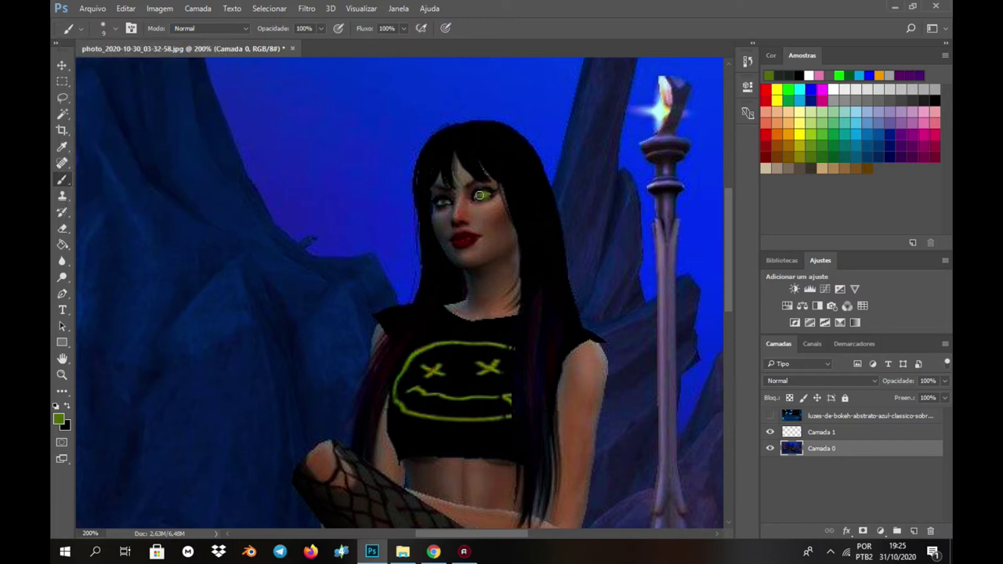
pyautogui.press('z')
pyautogui.click(747, 60)
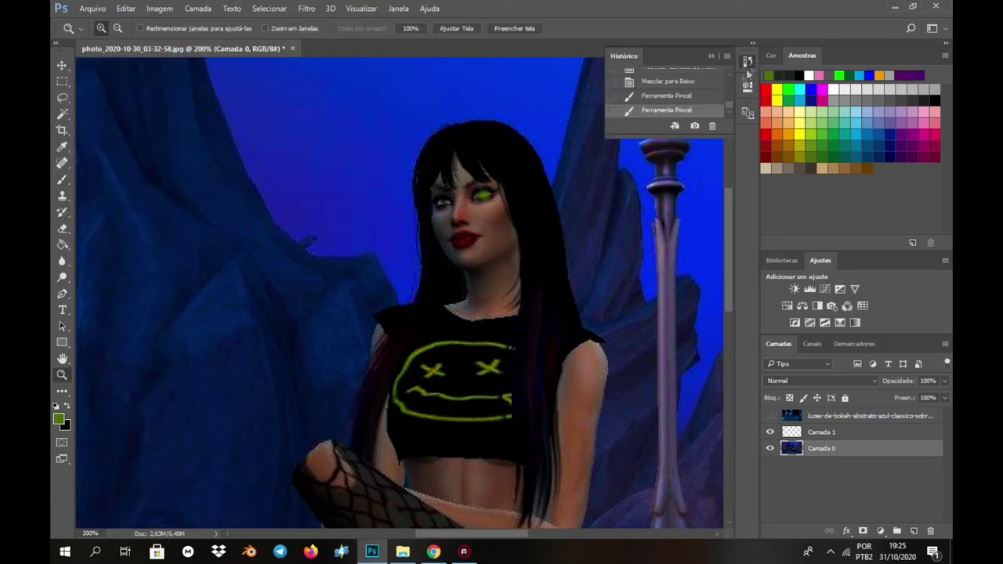
pyautogui.click(713, 126)
pyautogui.click(469, 218)
pyautogui.click(712, 126)
pyautogui.click(485, 214)
# Paint green over both of the character's eyes on Camada 1 with the Brush.
pyautogui.click(823, 433)
pyautogui.click(63, 179)
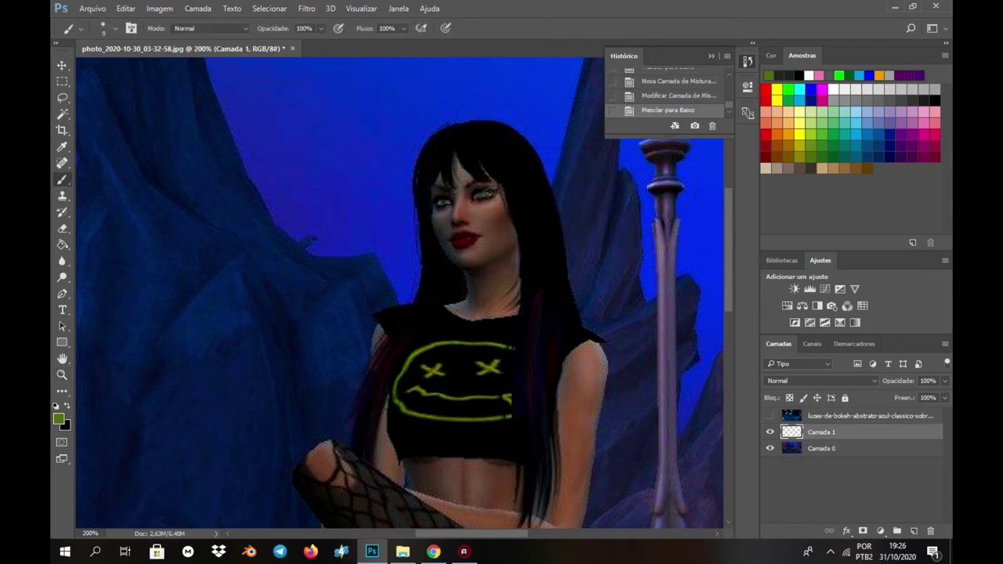
pyautogui.click(475, 195)
pyautogui.click(442, 203)
# Try several blend modes on Camada 1, including Divisão and Exclusão, to tint the eyes.
pyautogui.click(843, 380)
pyautogui.click(815, 278)
pyautogui.click(843, 380)
pyautogui.click(787, 223)
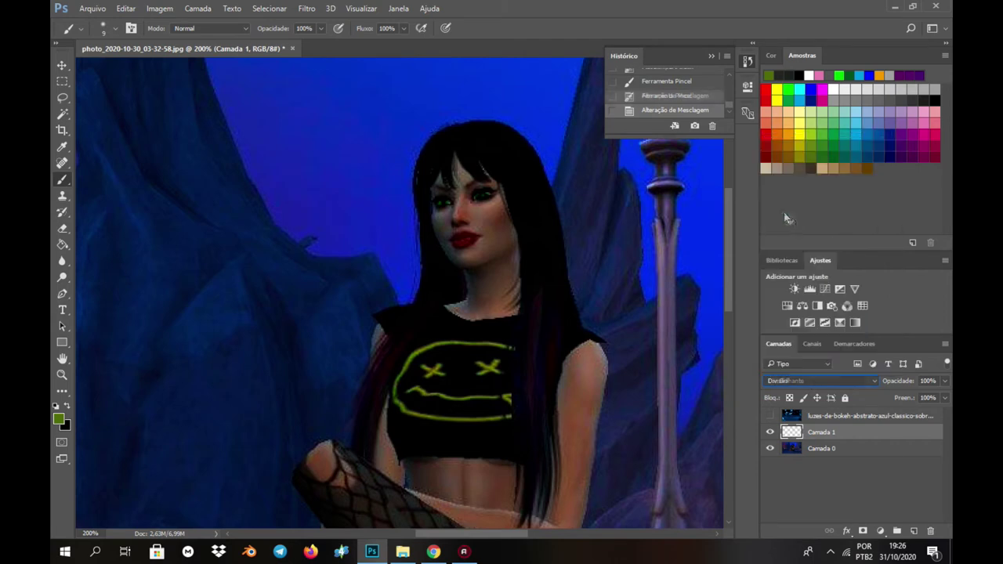
pyautogui.click(819, 381)
pyautogui.click(796, 216)
pyautogui.click(823, 381)
pyautogui.click(791, 220)
pyautogui.click(815, 378)
pyautogui.click(800, 320)
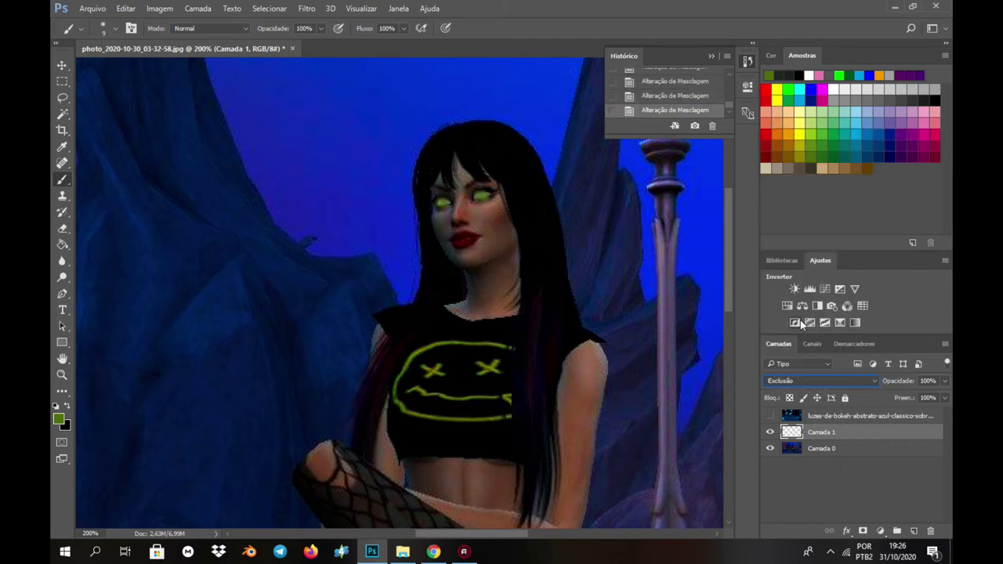
# Set Camada 1's blend mode to Cor and its fill to 53%, and close the history.
pyautogui.click(830, 381)
pyautogui.click(808, 368)
pyautogui.click(945, 398)
pyautogui.moveTo(940, 415); pyautogui.dragTo(935, 415)
pyautogui.click(712, 57)
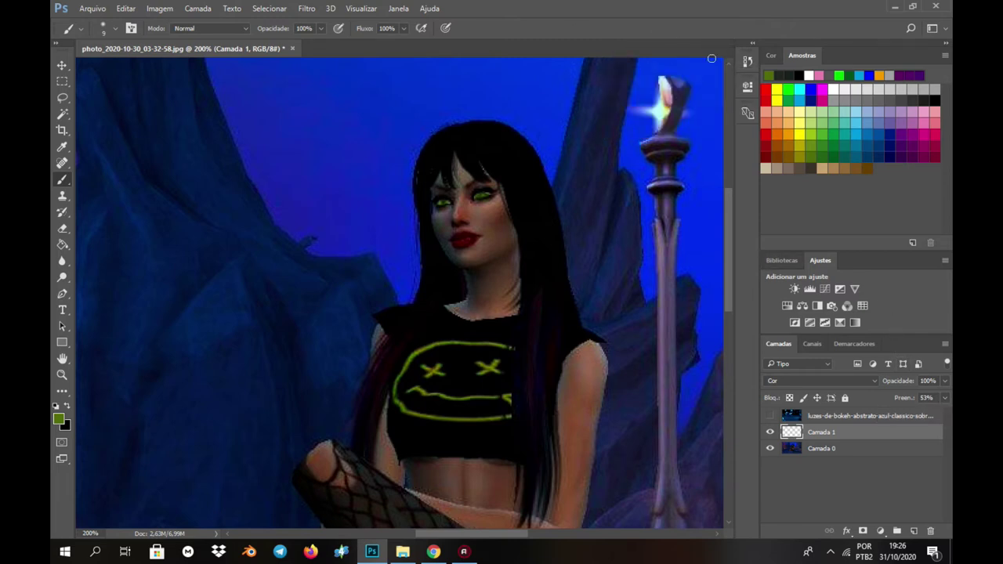
# Merge the eye color layer Camada 1 down into Camada 0.
pyautogui.hotkey('ctrl', '-')
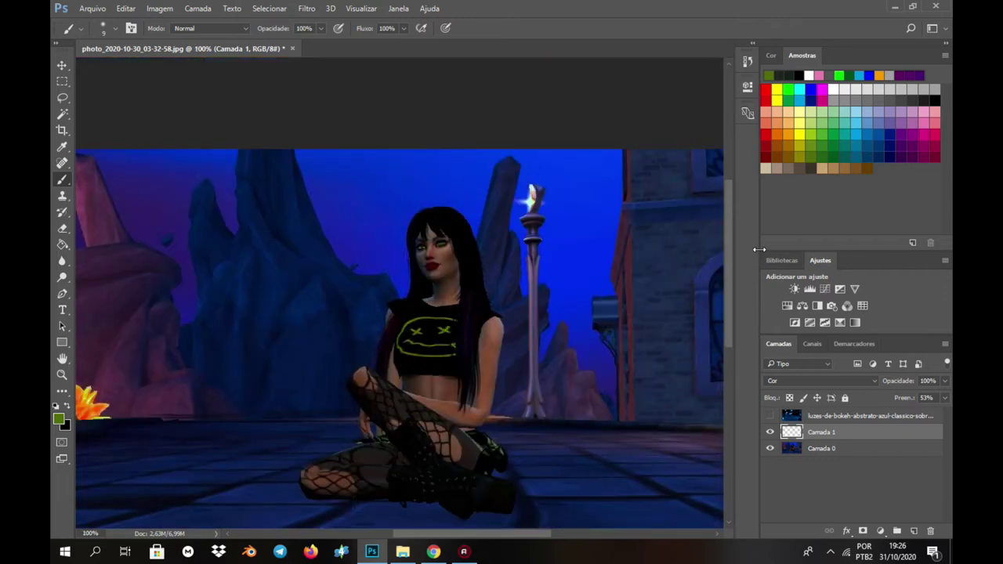
pyautogui.hotkey('ctrl', '-')
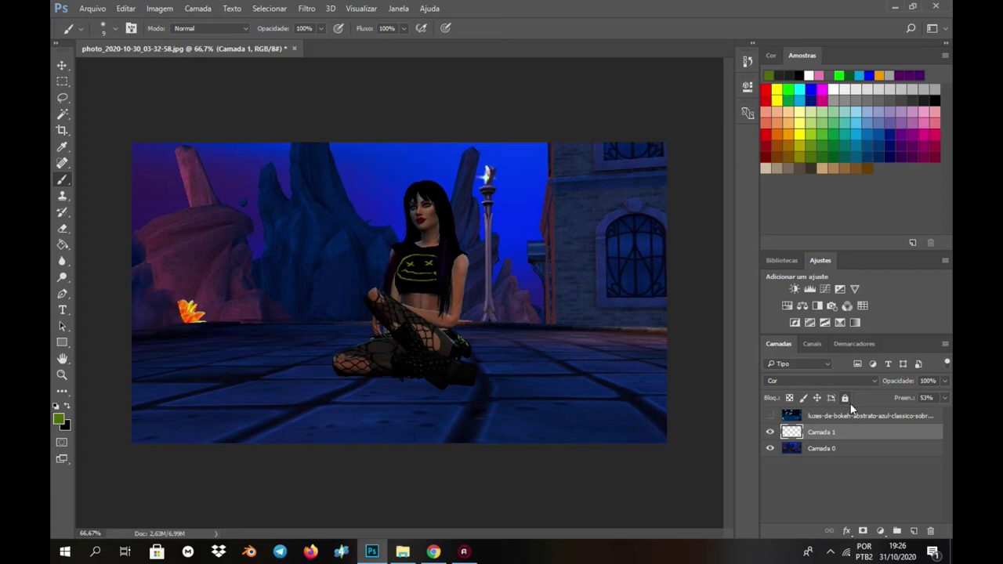
pyautogui.hotkey('ctrl', 'e')
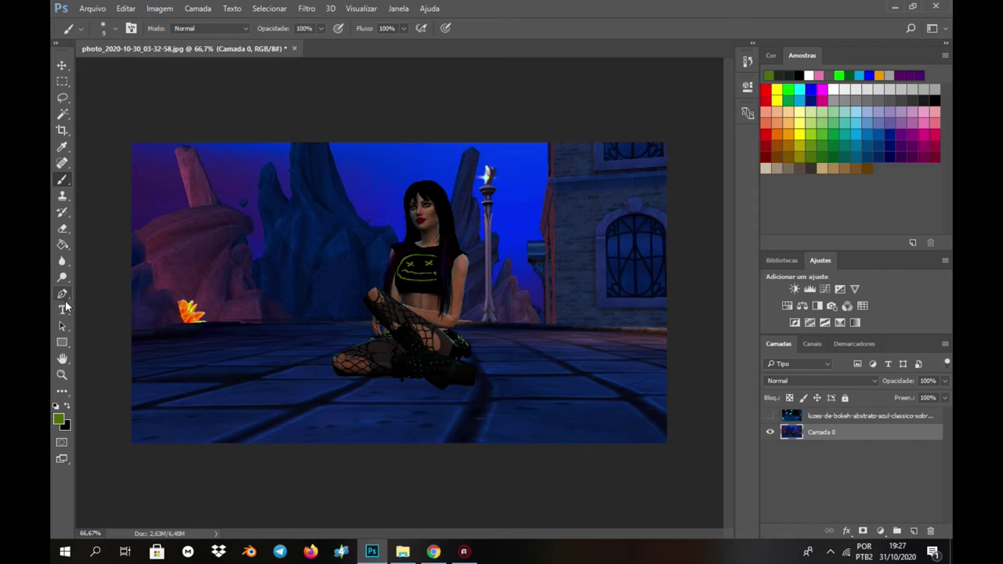
# Lighten the character's arm with the Dodge tool at size 37 and 50% exposure, and switch to the Burn tool.
pyautogui.click(62, 278)
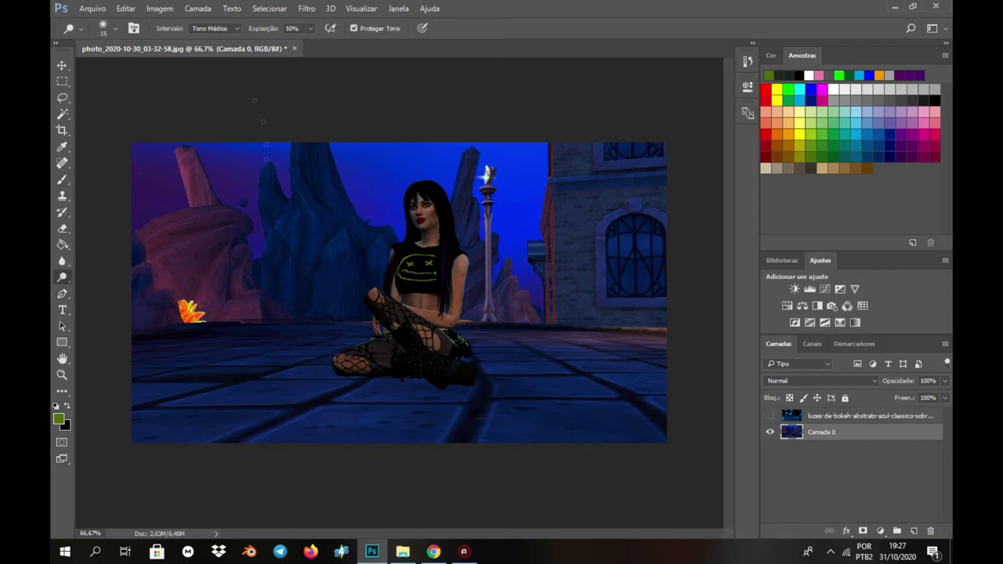
pyautogui.click(107, 28)
pyautogui.click(464, 261)
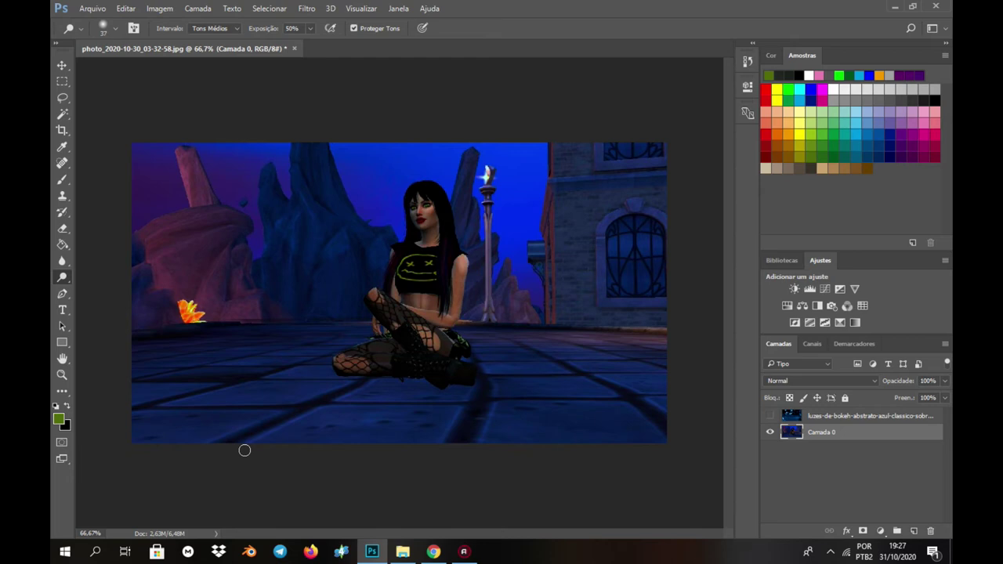
pyautogui.rightClick(62, 277)
pyautogui.click(117, 301)
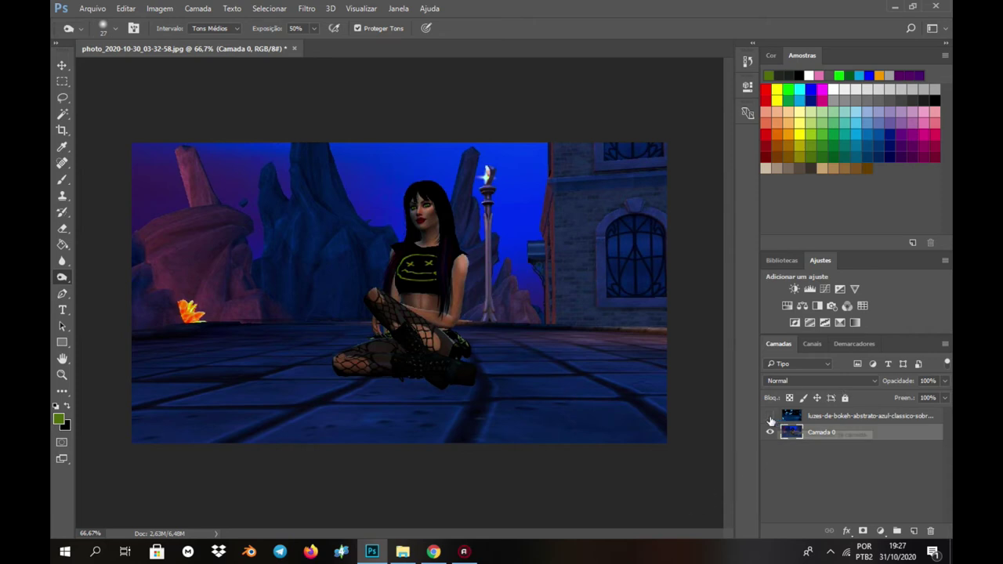
# Show the hidden bokeh lights layer, select it, and test the Luz Direta and Exclusão blend modes on it.
pyautogui.click(769, 416)
pyautogui.click(795, 417)
pyautogui.click(821, 382)
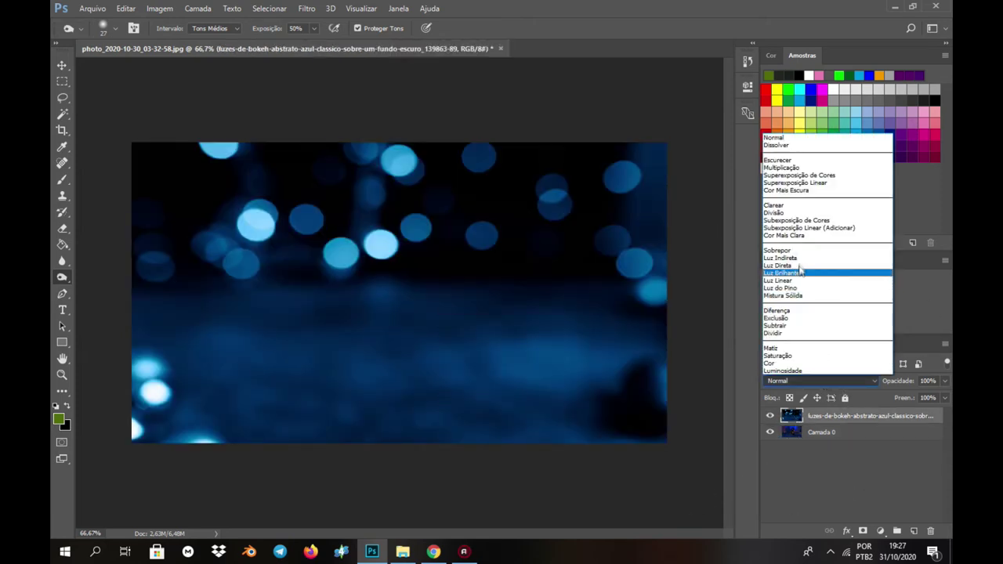
pyautogui.click(800, 266)
pyautogui.click(823, 381)
pyautogui.click(814, 318)
# Try the Saturação, Luminosidade and Cor blend modes on the bokeh layer.
pyautogui.click(823, 382)
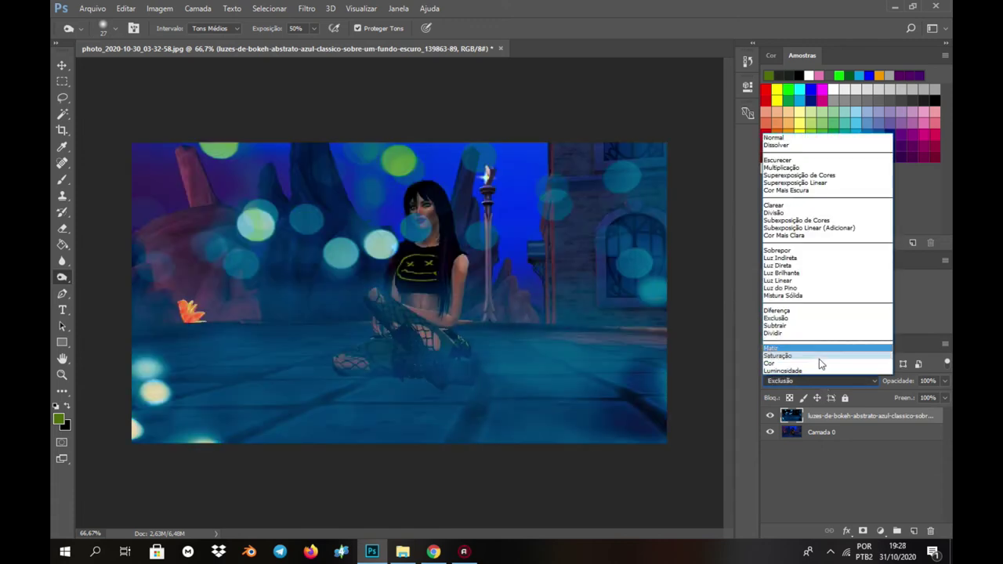
pyautogui.click(819, 356)
pyautogui.click(822, 381)
pyautogui.click(823, 371)
pyautogui.click(826, 380)
pyautogui.click(826, 364)
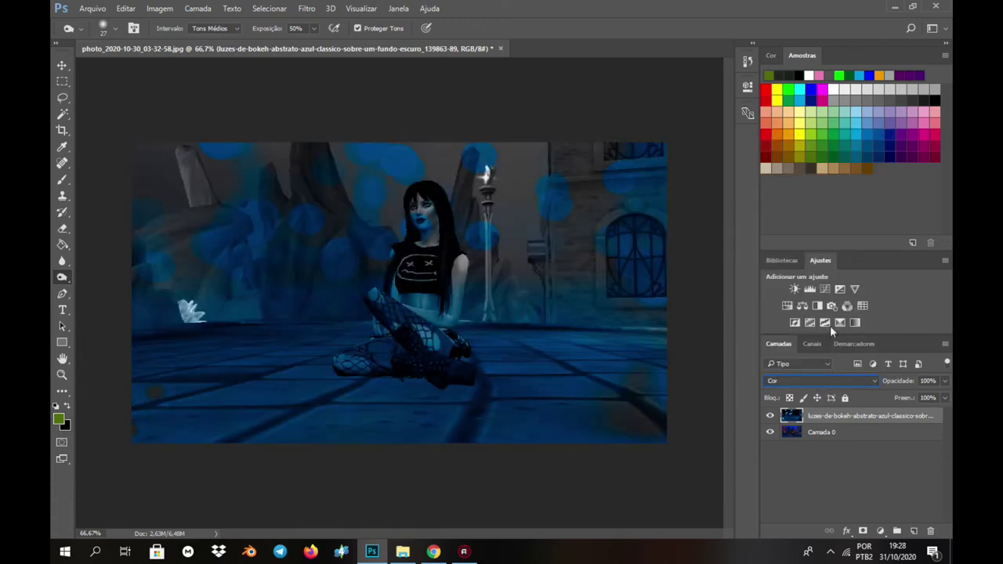
# Try lighting blend modes on the bokeh layer, including Luz Direta, Luz Indireta and Clarear.
pyautogui.click(821, 382)
pyautogui.click(819, 264)
pyautogui.click(822, 381)
pyautogui.click(819, 272)
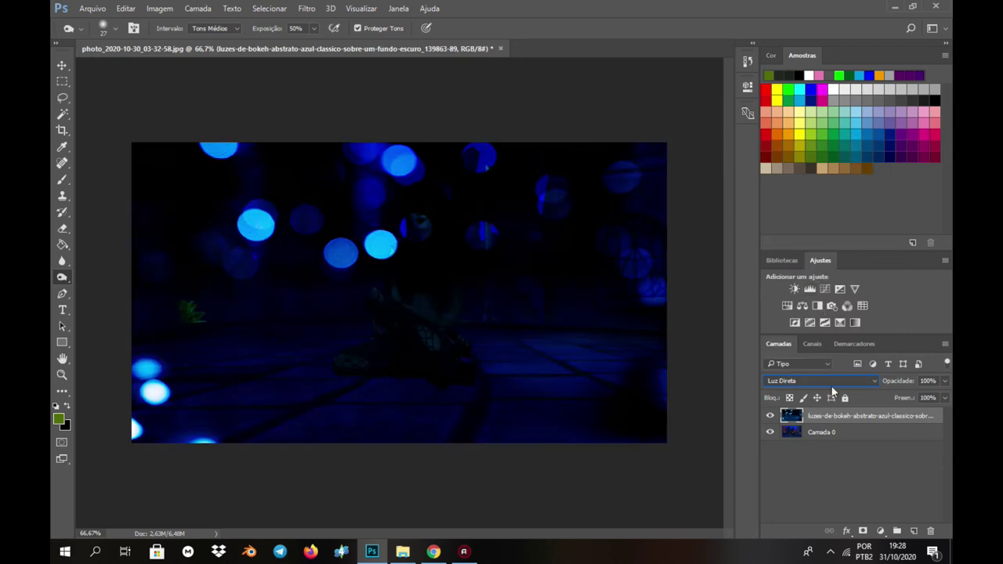
pyautogui.click(821, 382)
pyautogui.click(819, 259)
pyautogui.click(821, 381)
pyautogui.click(819, 258)
pyautogui.click(828, 380)
pyautogui.click(807, 210)
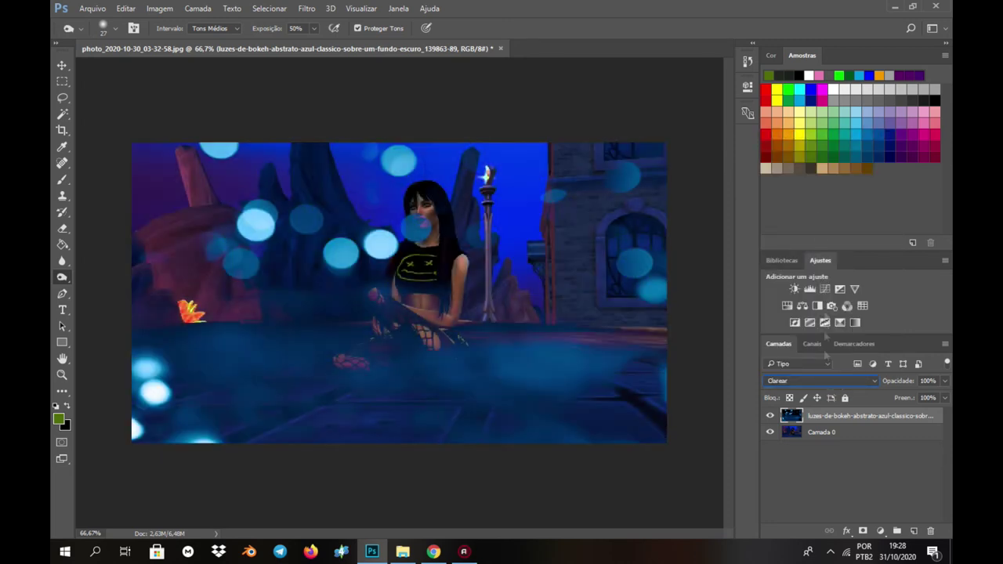
# Compare Diferença on the bokeh layer and set its blend mode to Exclusão.
pyautogui.click(846, 381)
pyautogui.click(808, 311)
pyautogui.click(814, 379)
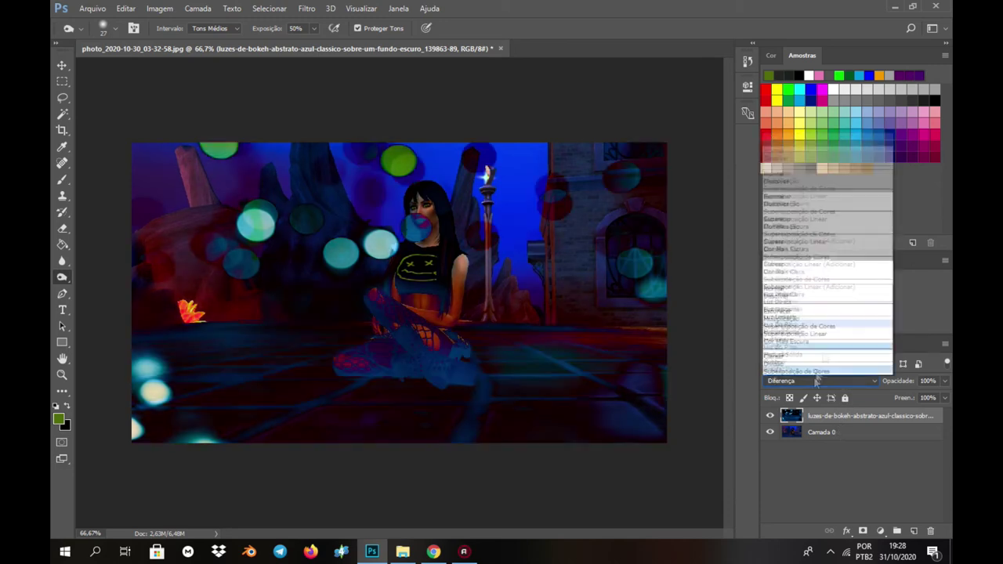
pyautogui.click(810, 319)
# Lower the bokeh layer's opacity to 70% and fill to 51%, and erase the bokeh over the character's face.
pyautogui.click(823, 380)
pyautogui.click(748, 451)
pyautogui.moveTo(941, 399); pyautogui.dragTo(915, 415)
pyautogui.click(945, 397)
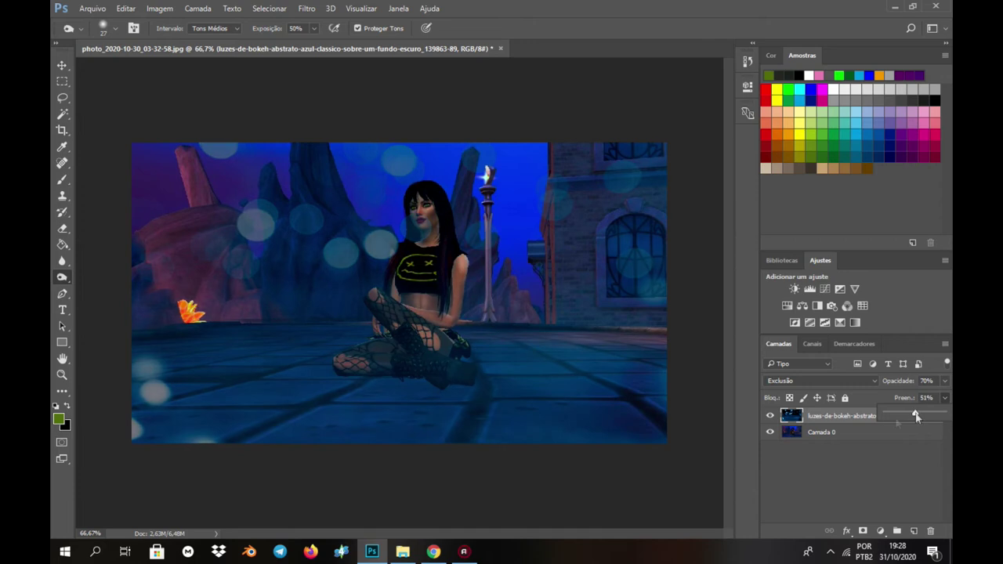
pyautogui.click(62, 228)
pyautogui.moveTo(427, 216); pyautogui.dragTo(414, 246)
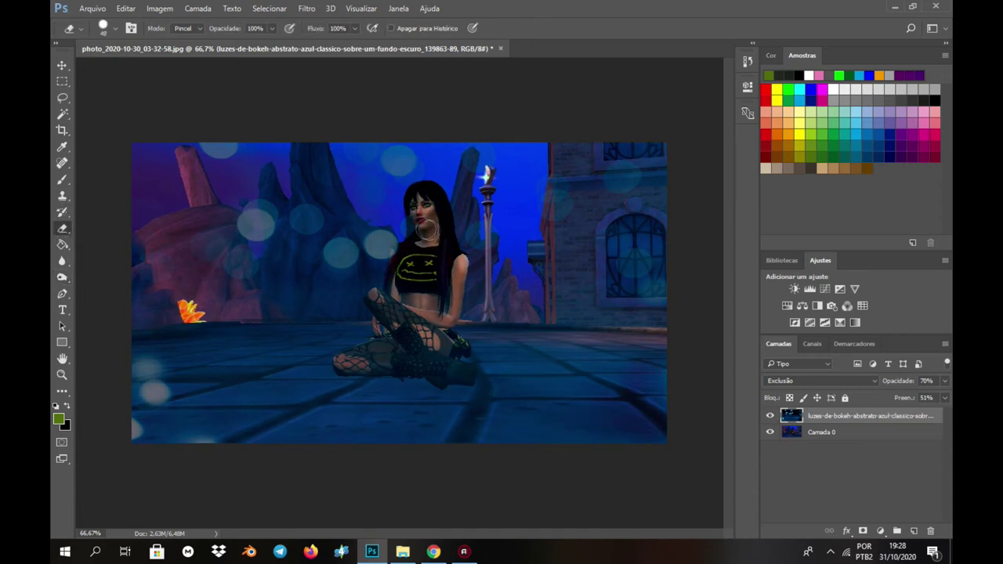
# Raise the bokeh layer's opacity and fill to 100%.
pyautogui.click(944, 397)
pyautogui.click(932, 414)
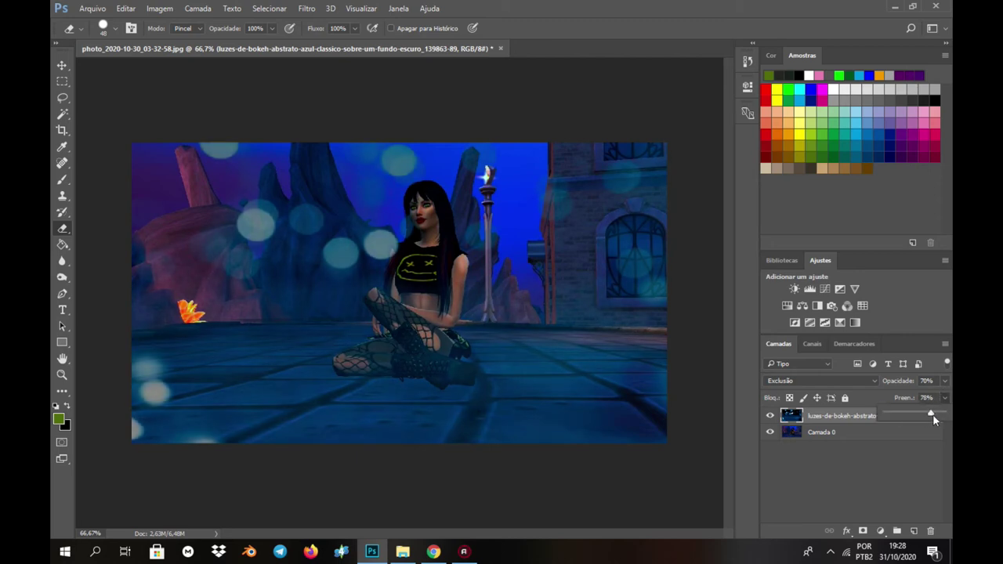
pyautogui.click(944, 381)
pyautogui.moveTo(944, 398); pyautogui.dragTo(931, 397)
pyautogui.click(415, 231)
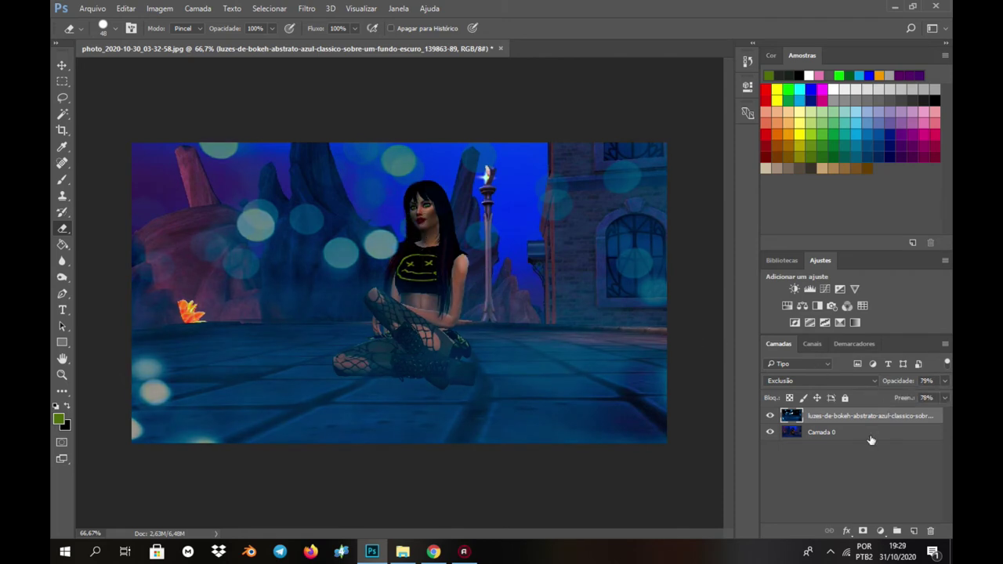
pyautogui.click(899, 328)
pyautogui.click(945, 399)
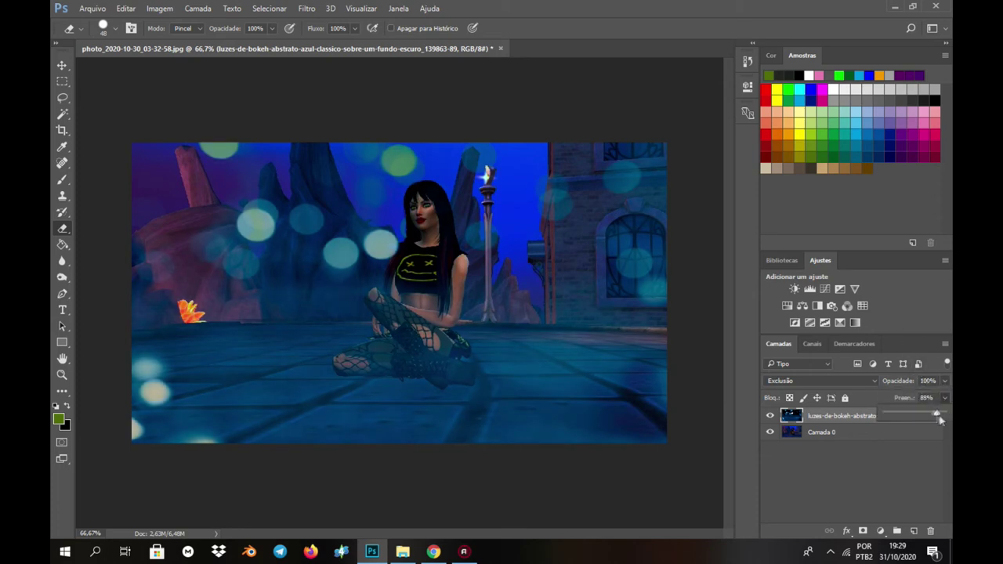
pyautogui.moveTo(934, 418); pyautogui.dragTo(951, 418)
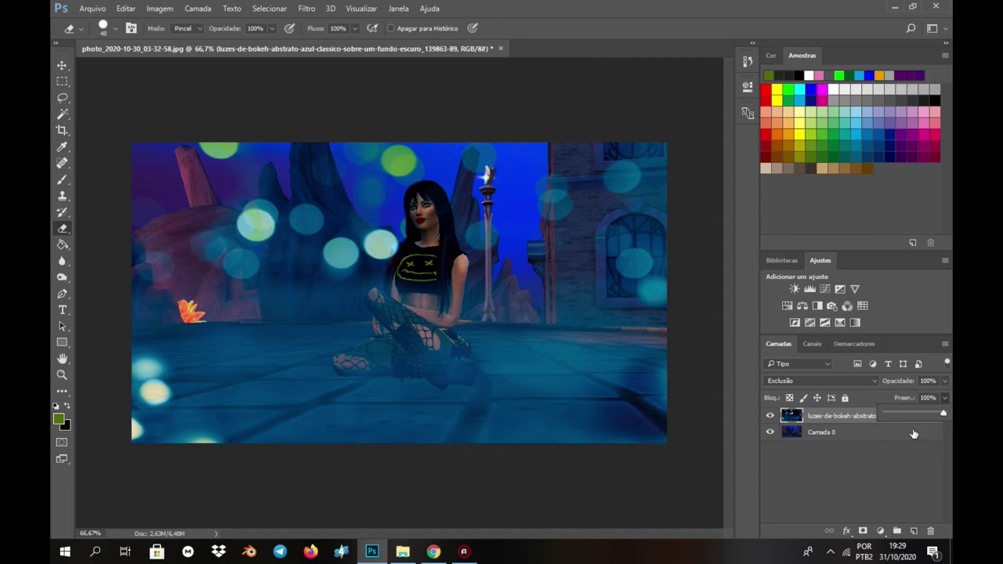
# Add a new layer above the bokeh and fill a narrow full-width strip along the image's top edge with black.
pyautogui.click(792, 456)
pyautogui.click(913, 532)
pyautogui.click(799, 74)
pyautogui.click(62, 82)
pyautogui.moveTo(131, 142)
pyautogui.mouseDown()
pyautogui.moveTo(707, 172)
pyautogui.moveTo(709, 162)
pyautogui.mouseUp()
pyautogui.click(62, 244)
pyautogui.click(140, 154)
# Fill a matching full-width strip along the image's bottom edge with black and clear the selection.
pyautogui.click(62, 83)
pyautogui.moveTo(235, 155); pyautogui.dragTo(291, 435)
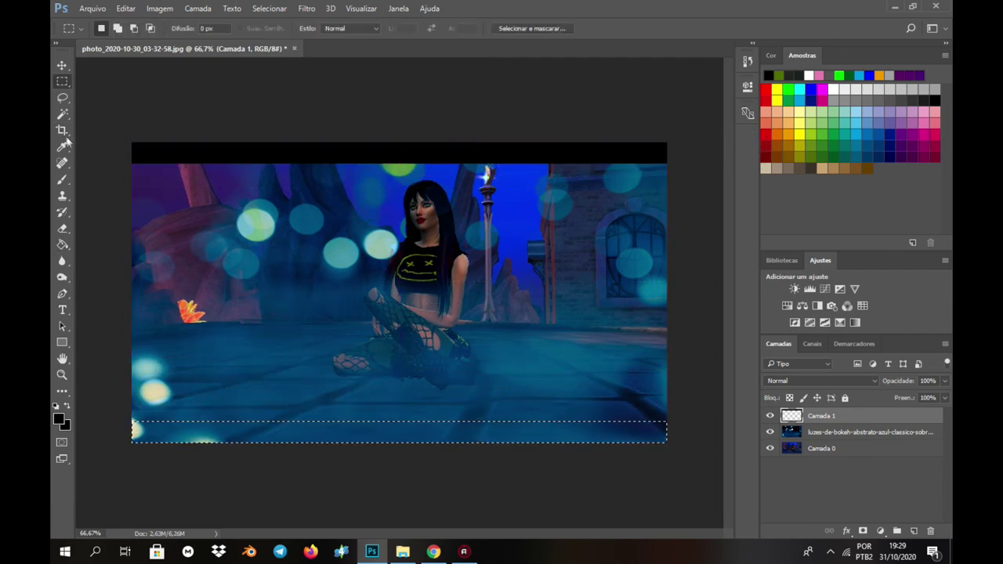
pyautogui.click(62, 244)
pyautogui.click(221, 433)
pyautogui.click(62, 81)
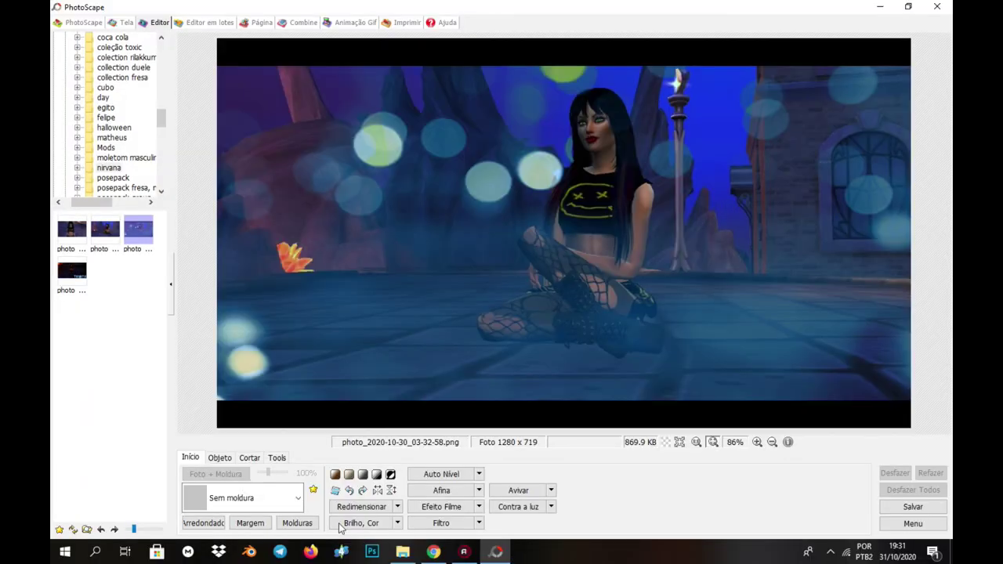
# Apply the Avivar (bloom) effect to the photo at the Baixo level.
pyautogui.click(551, 490)
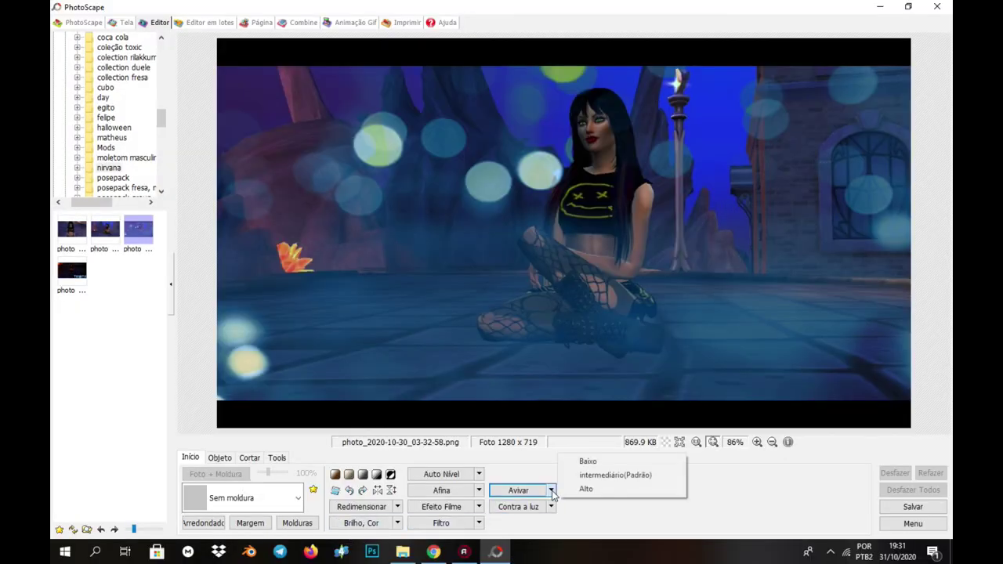
pyautogui.click(584, 463)
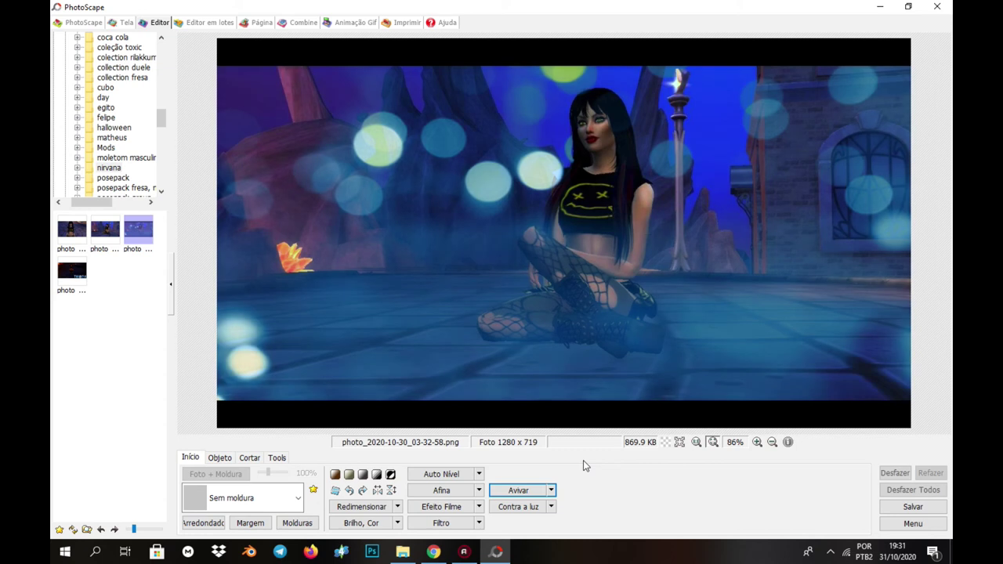
pyautogui.click(533, 488)
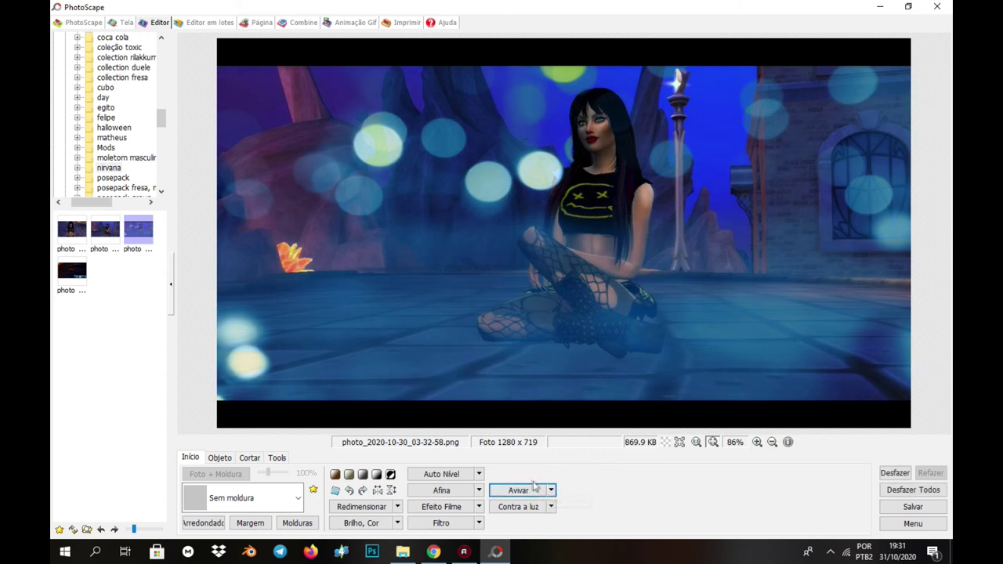
# Raise the photo's contrast slightly and darken it a little with the Brilho, Cor adjustments.
pyautogui.click(373, 525)
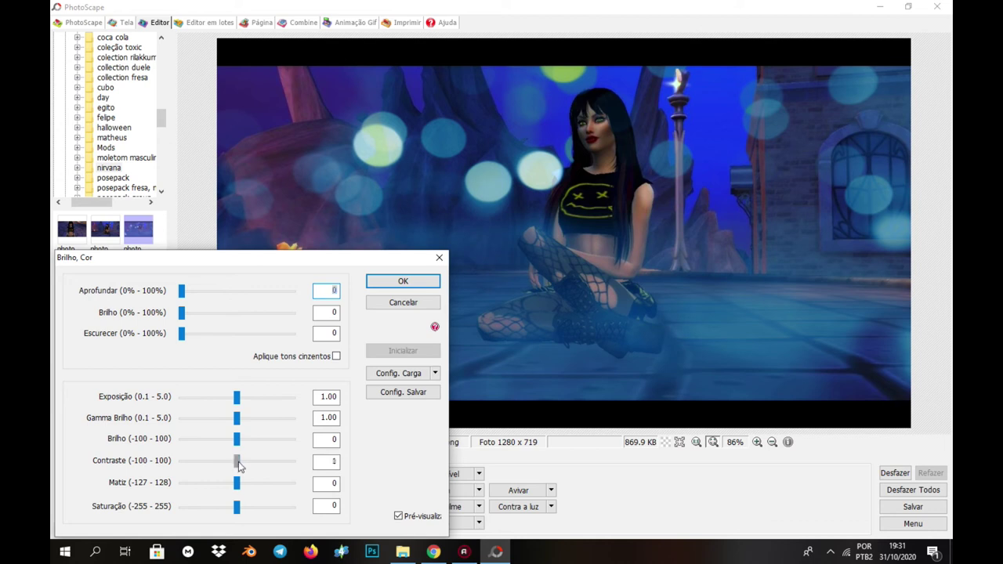
pyautogui.moveTo(239, 467); pyautogui.dragTo(242, 467)
pyautogui.moveTo(182, 335)
pyautogui.mouseDown()
pyautogui.moveTo(226, 340)
pyautogui.moveTo(189, 337)
pyautogui.mouseUp()
pyautogui.click(397, 284)
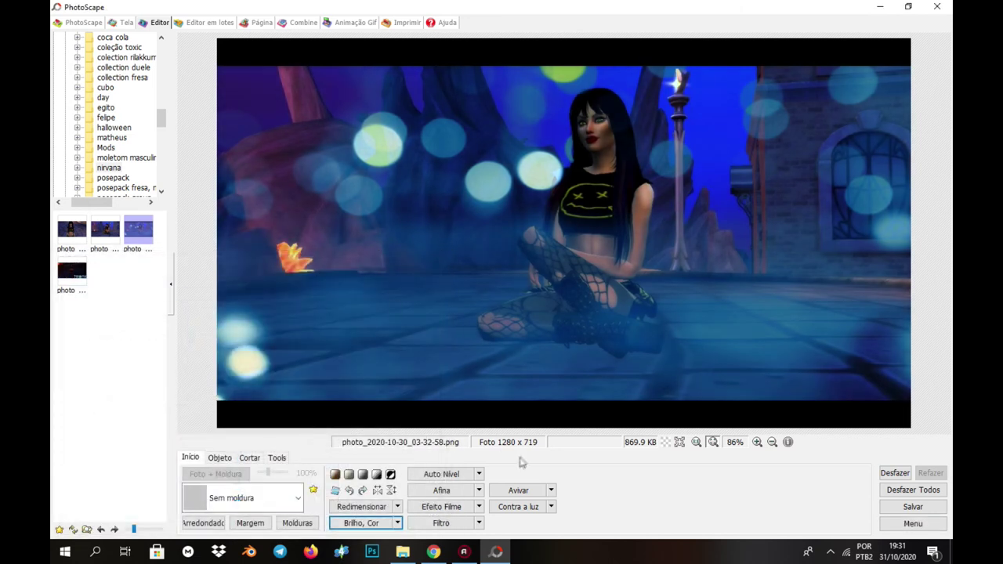
# Apply a film effect preset at Médio strength that deepens the photo's blue tones and tints its blacks navy.
pyautogui.click(441, 506)
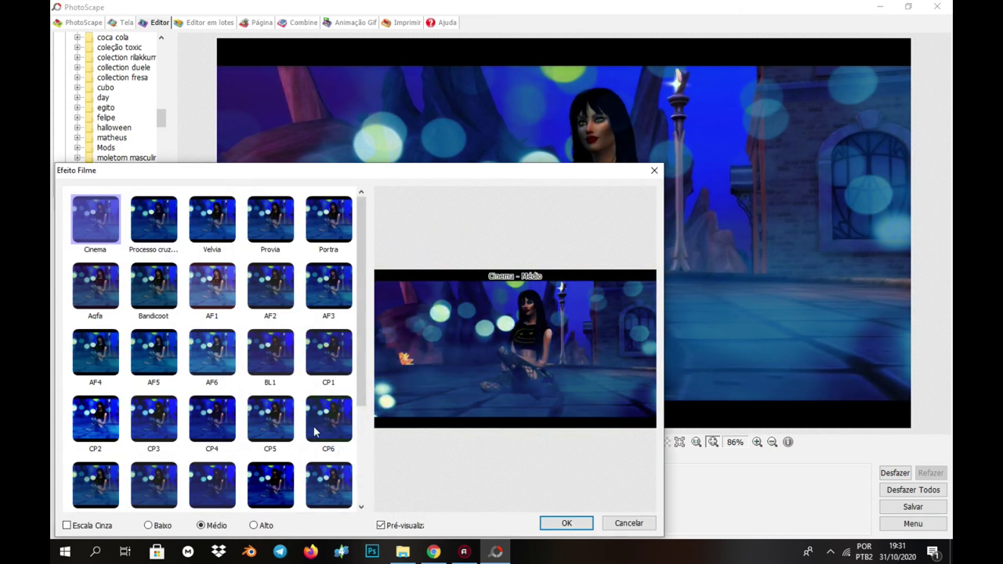
pyautogui.scroll(-1, 275, 464)
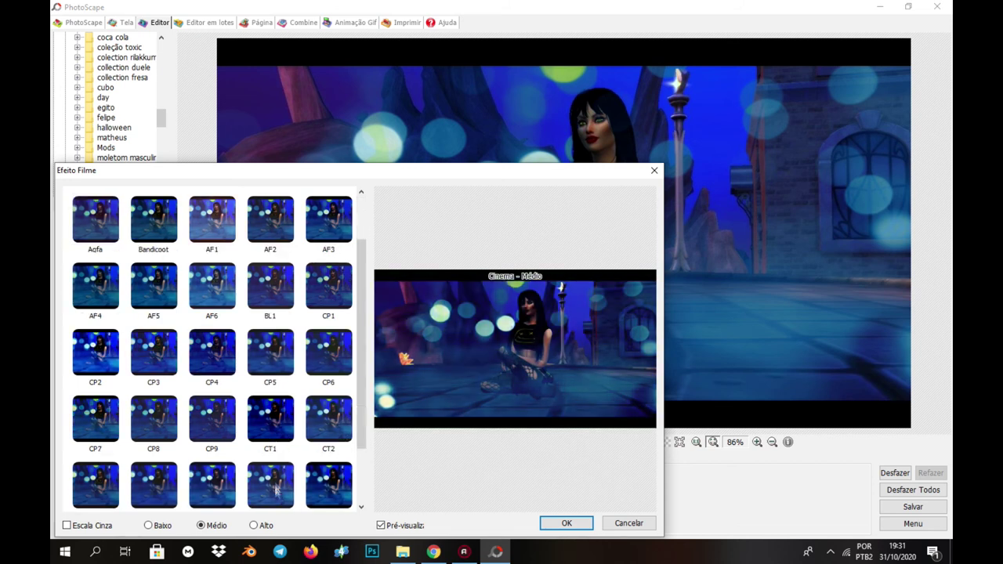
pyautogui.doubleClick(217, 497)
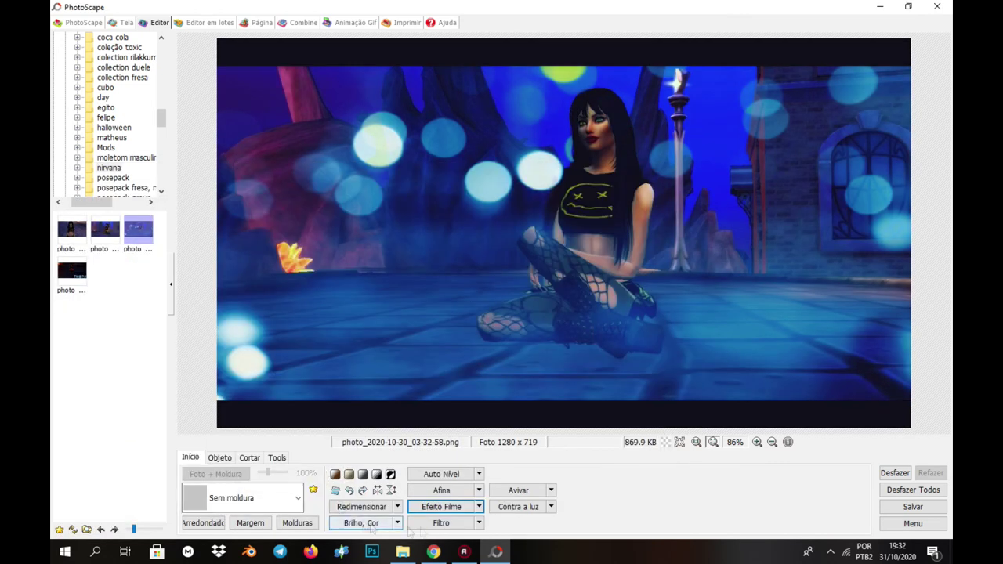
# Apply the YL3 film effect at Médio strength to the photo.
pyautogui.click(401, 507)
pyautogui.scroll(-3, 273, 441)
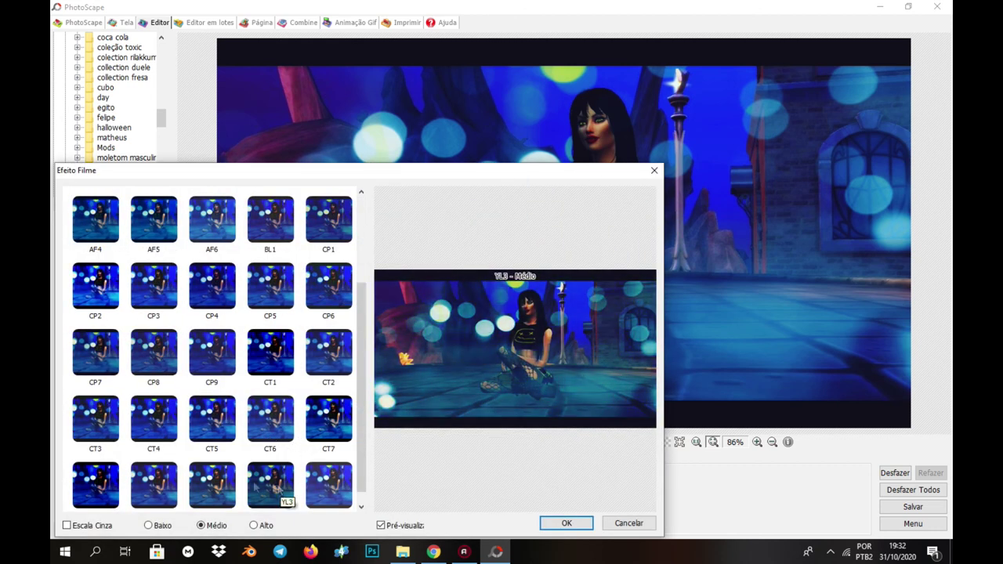
pyautogui.scroll(-1, 283, 494)
pyautogui.click(580, 526)
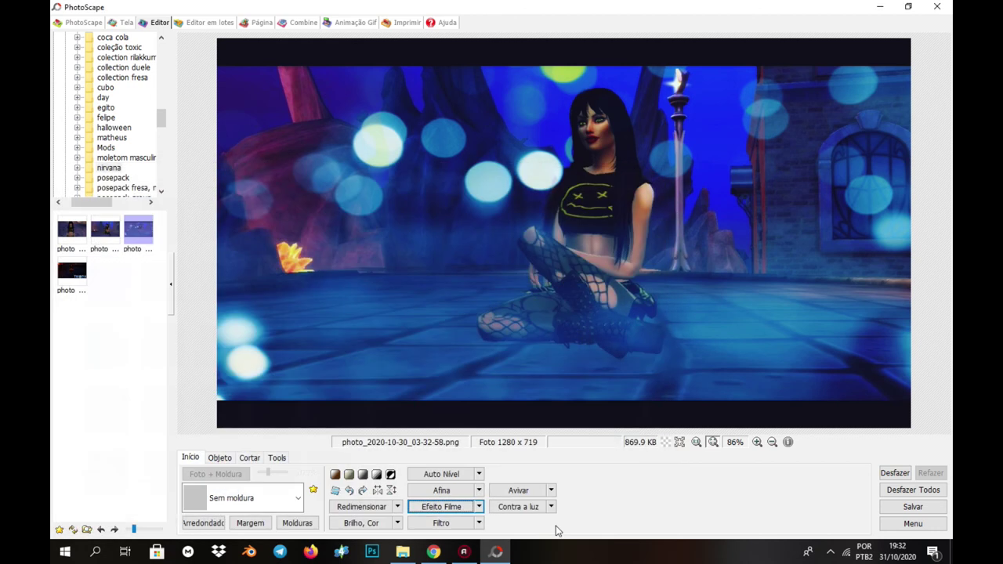
pyautogui.click(535, 510)
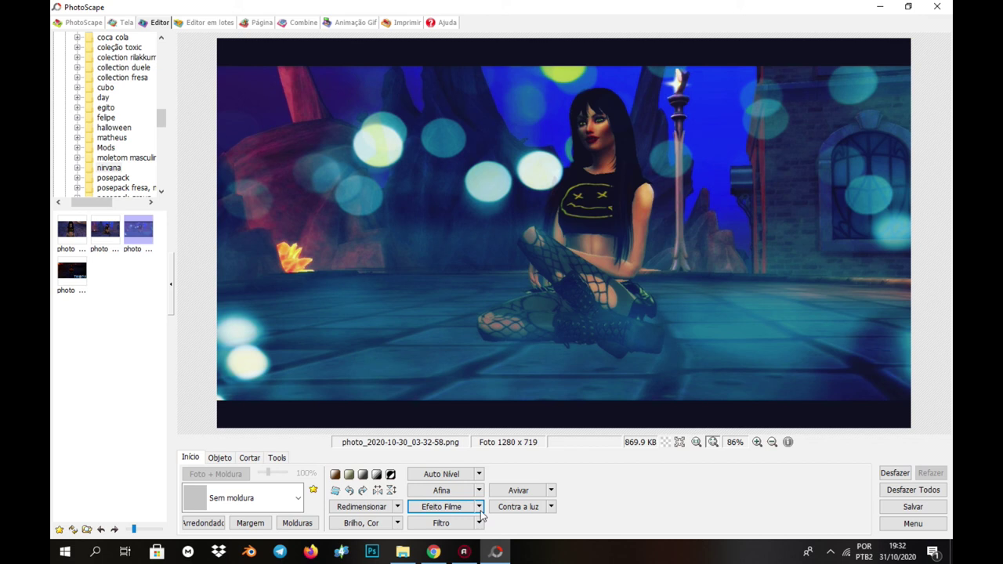
# Try the Reflexão filter on the photo with its size set to 21%.
pyautogui.click(478, 523)
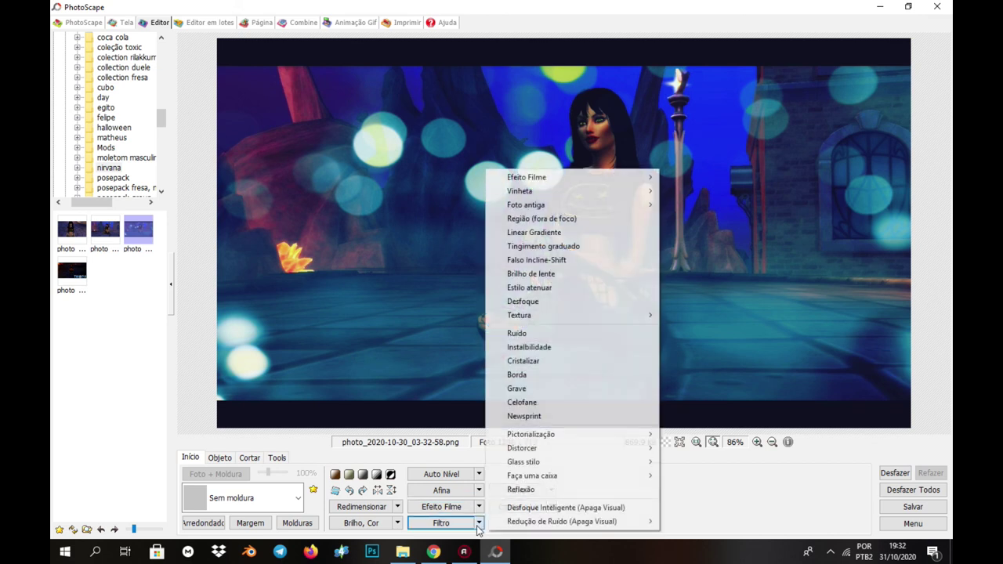
pyautogui.click(559, 492)
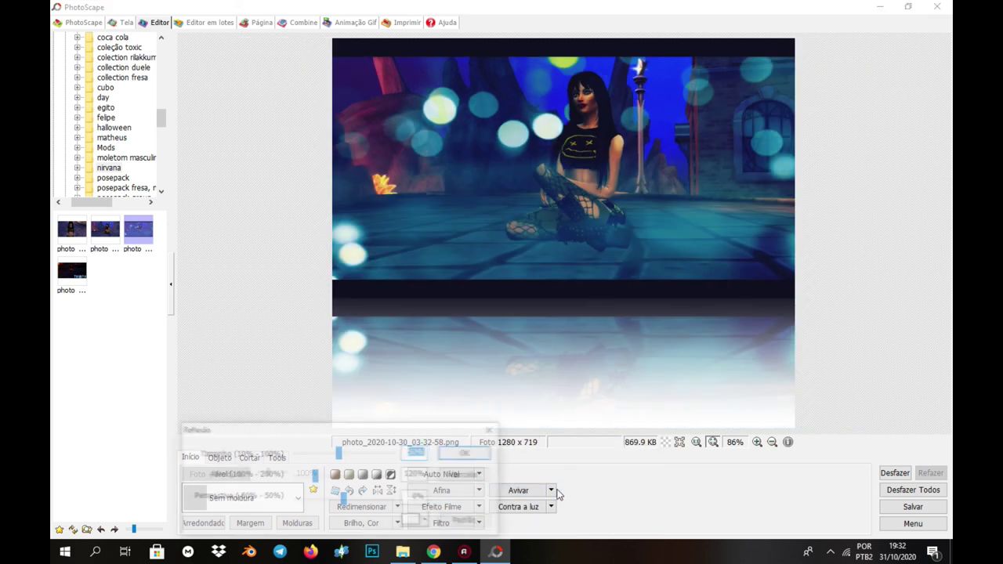
pyautogui.moveTo(304, 478)
pyautogui.mouseDown()
pyautogui.moveTo(352, 476)
pyautogui.moveTo(327, 486)
pyautogui.moveTo(333, 454)
pyautogui.moveTo(307, 459)
pyautogui.mouseUp()
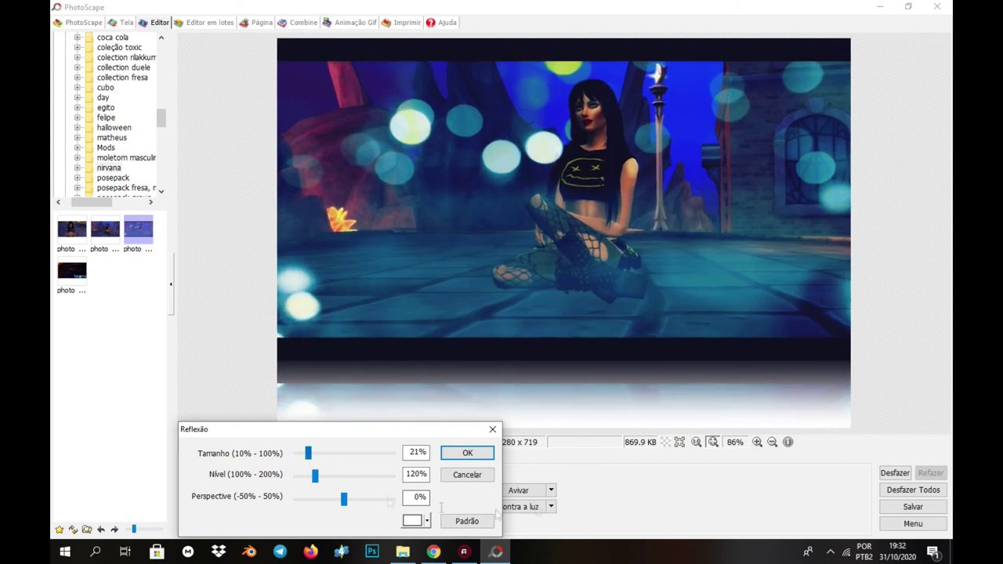
pyautogui.click(468, 475)
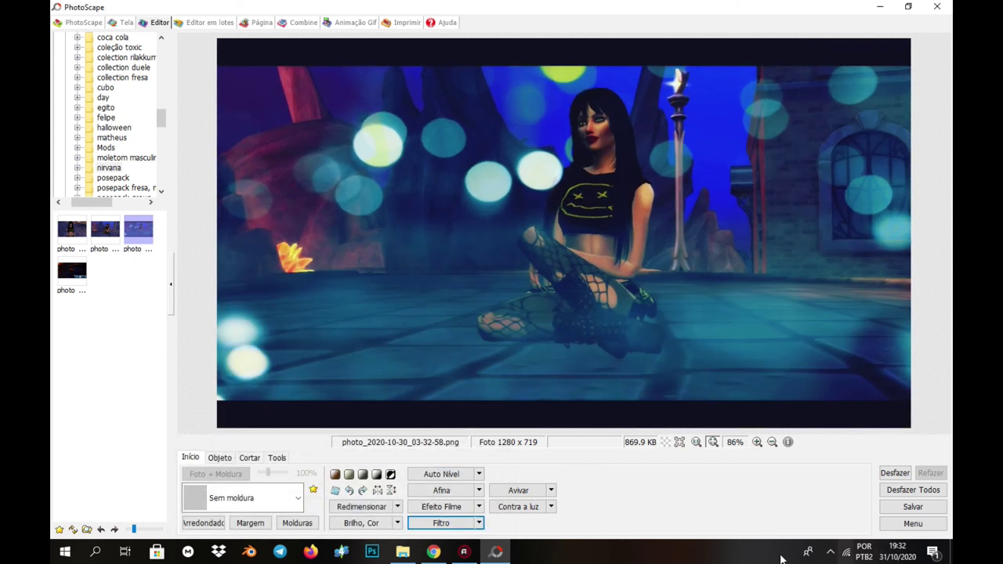